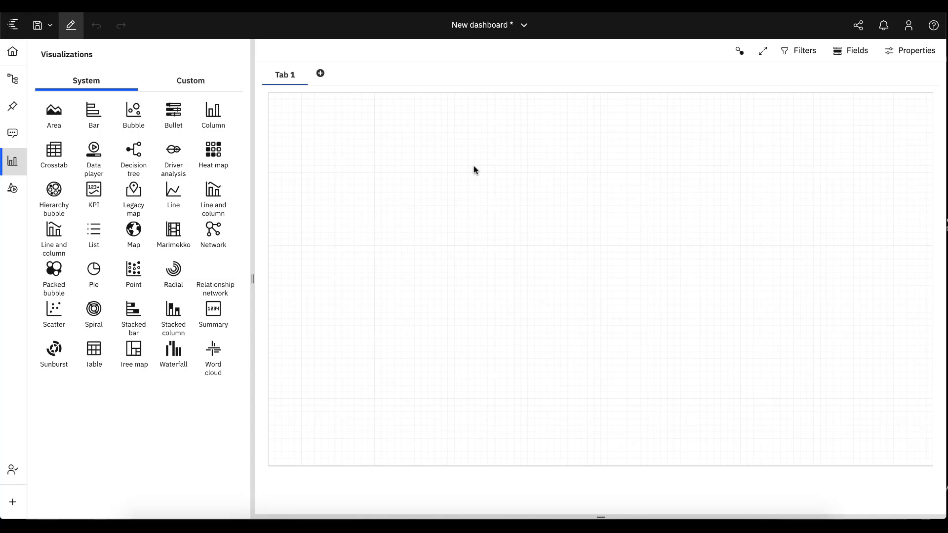
left_click(910, 51)
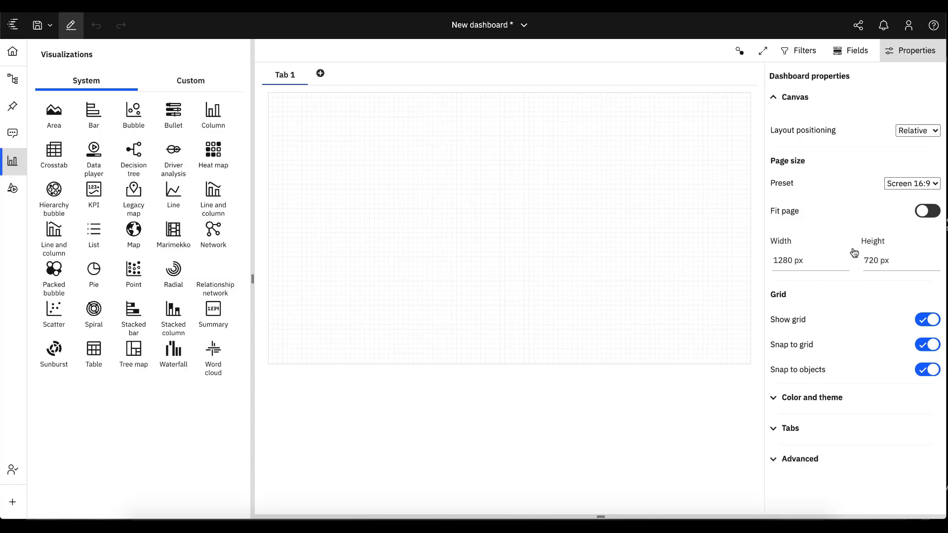
left_click(800, 458)
scroll(829, 457, "down", 1)
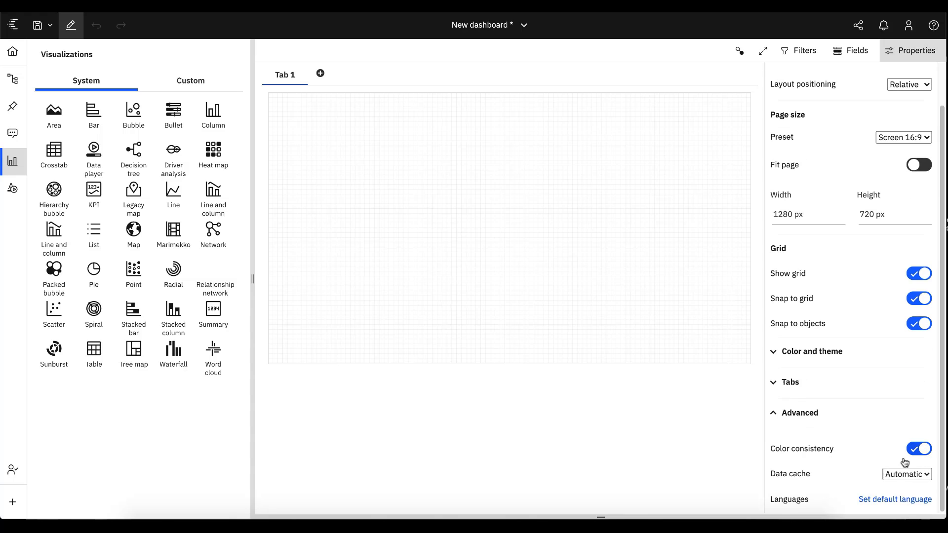
left_click(810, 414)
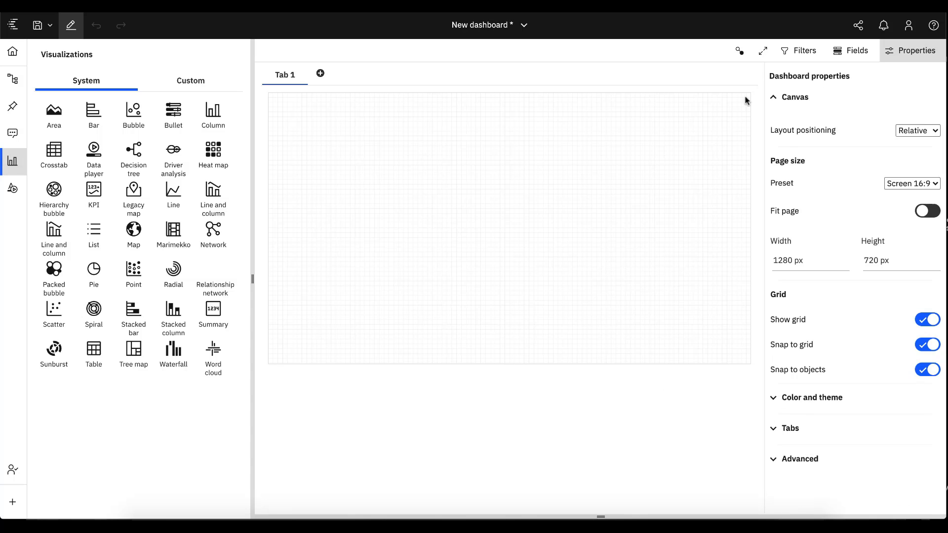
left_click(909, 55)
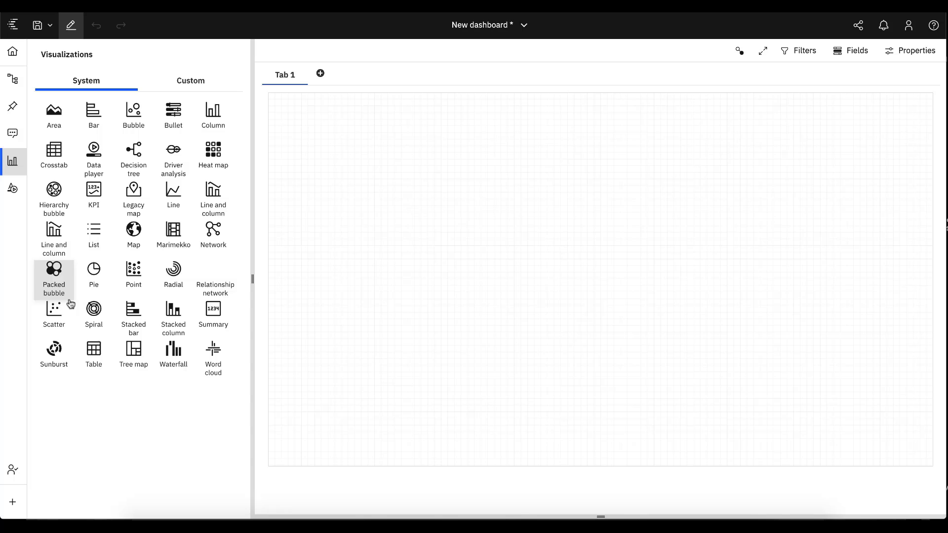
- Place a pie chart at the canvas top-left, enlarge it, and apply the Carbon X Light palette
left_click_drag(85, 288, 291, 126)
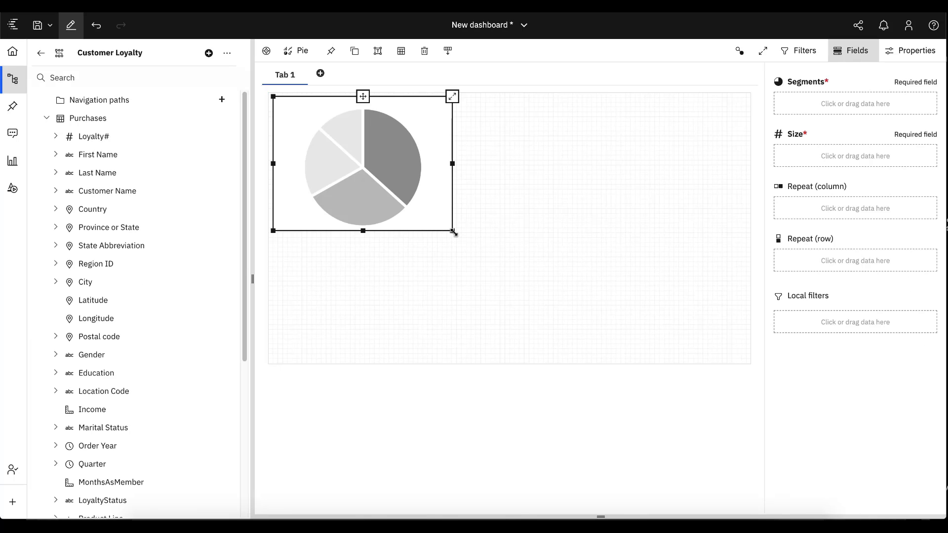
left_click_drag(453, 232, 475, 290)
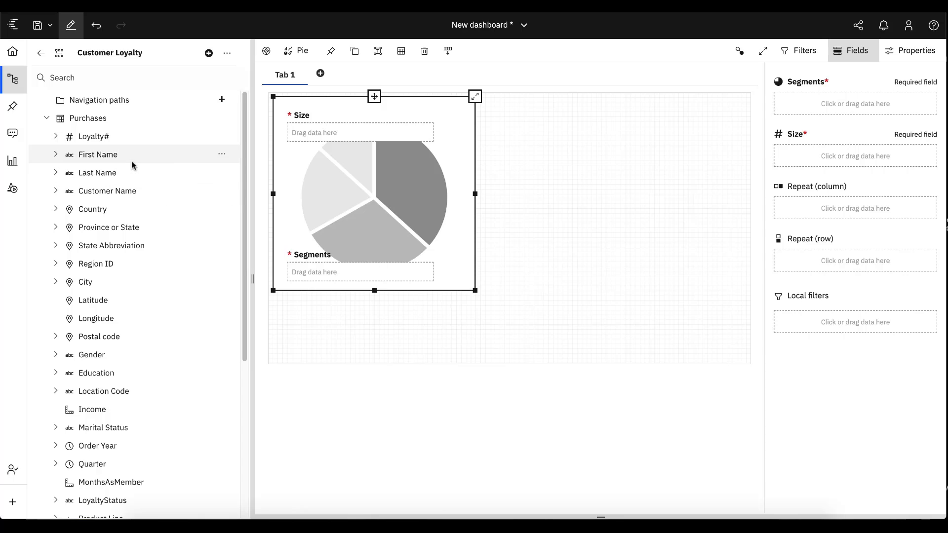
left_click(910, 56)
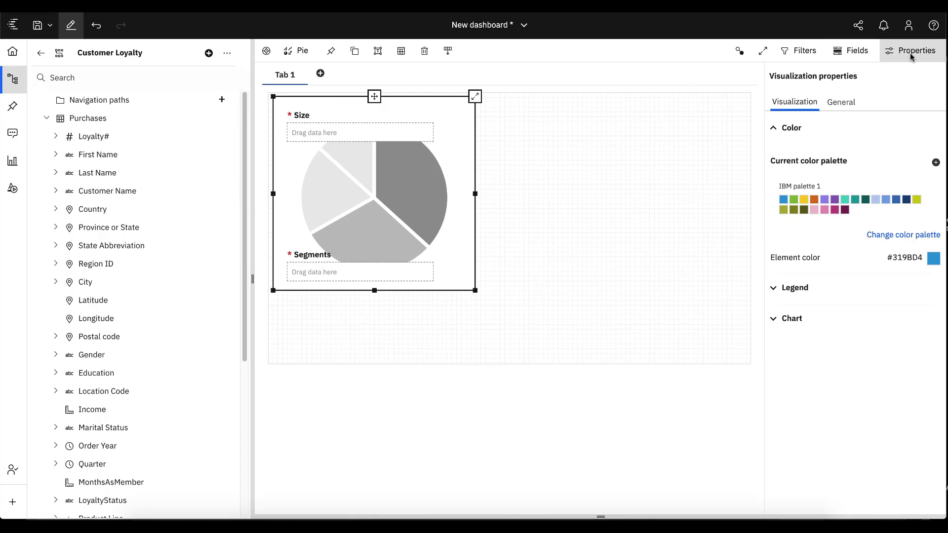
left_click(894, 236)
left_click(790, 143)
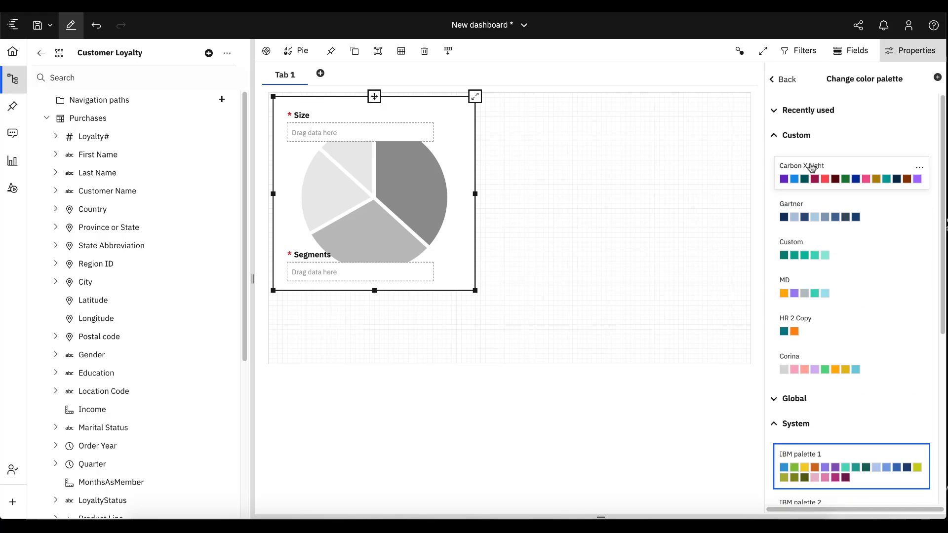
left_click(790, 82)
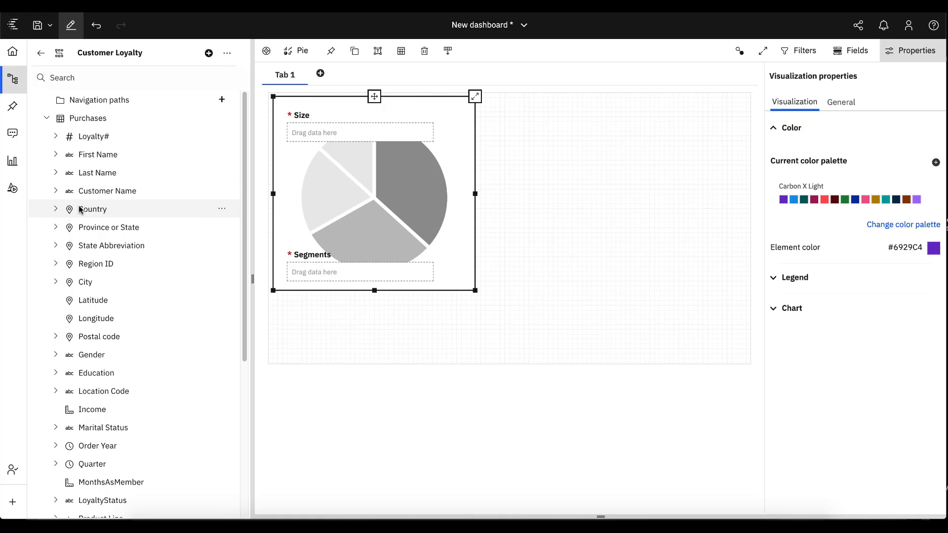
- Segment the pie by Country, size it by MonthsAsMember, and enlarge the chart
left_click(55, 210)
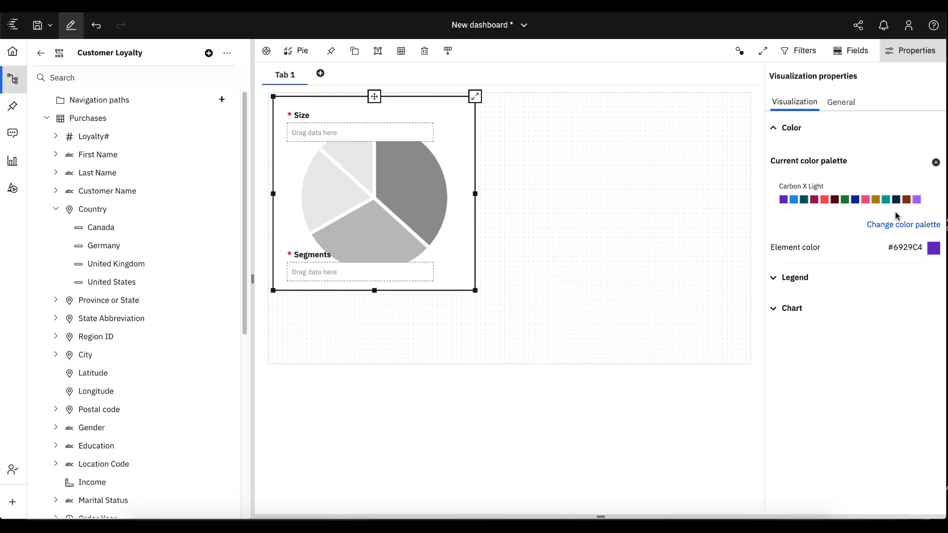
left_click_drag(106, 209, 329, 275)
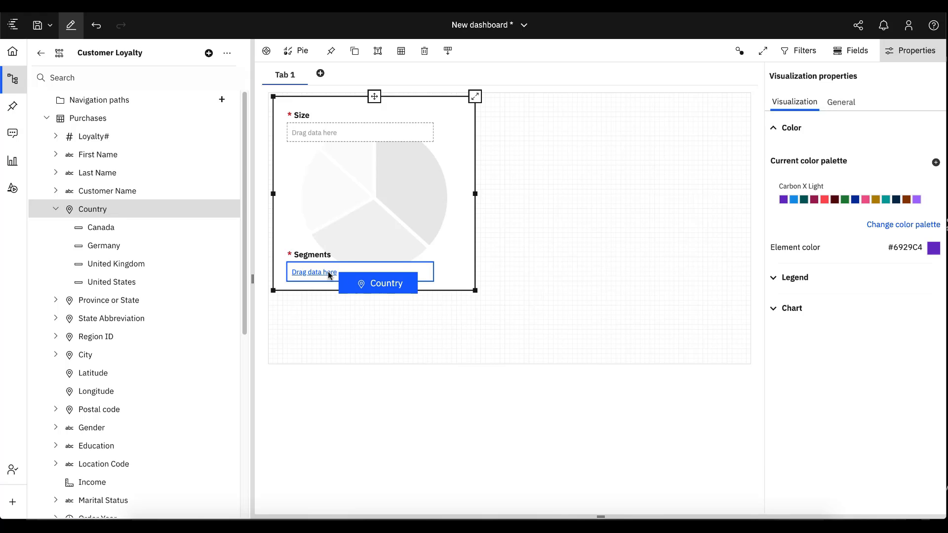
left_click_drag(399, 261, 399, 263)
left_click(853, 51)
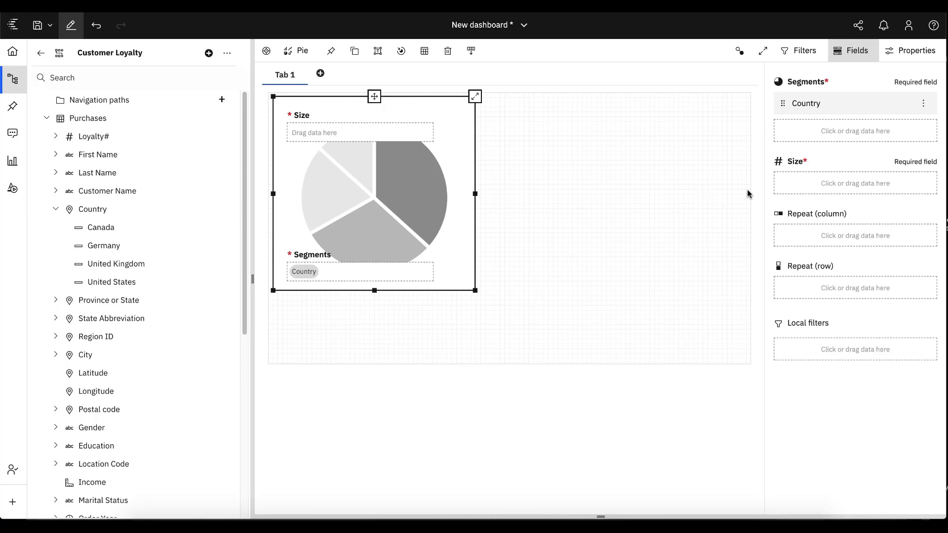
scroll(143, 301, "down", 5)
left_click_drag(104, 326, 856, 184)
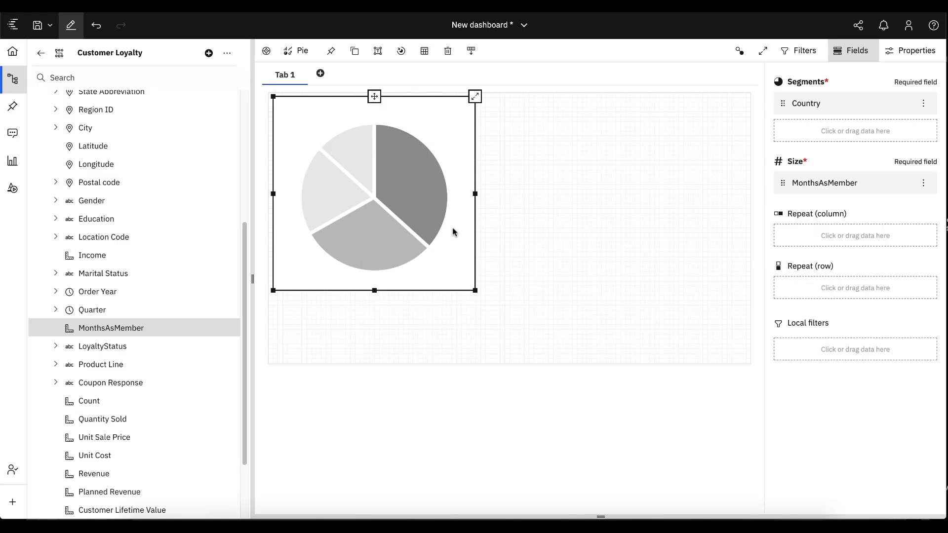
left_click(914, 56)
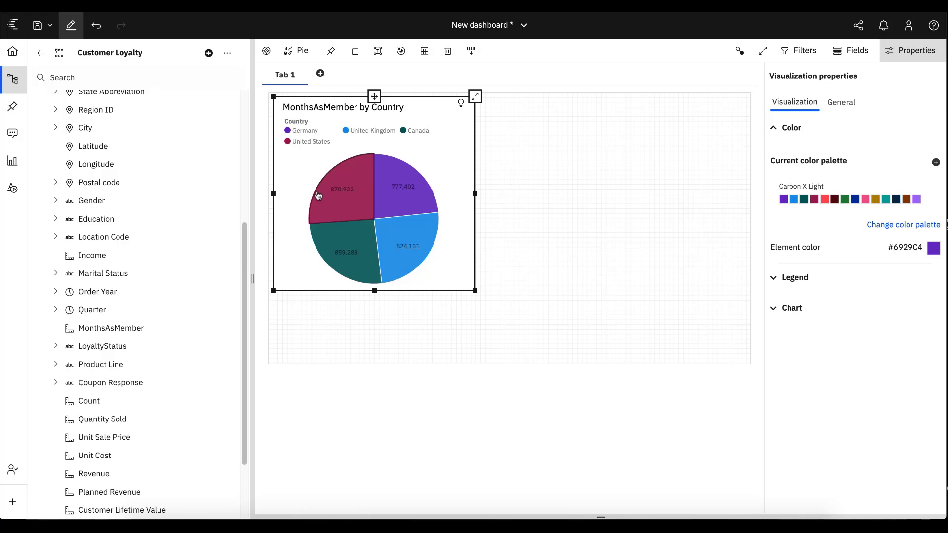
left_click_drag(475, 292, 494, 338)
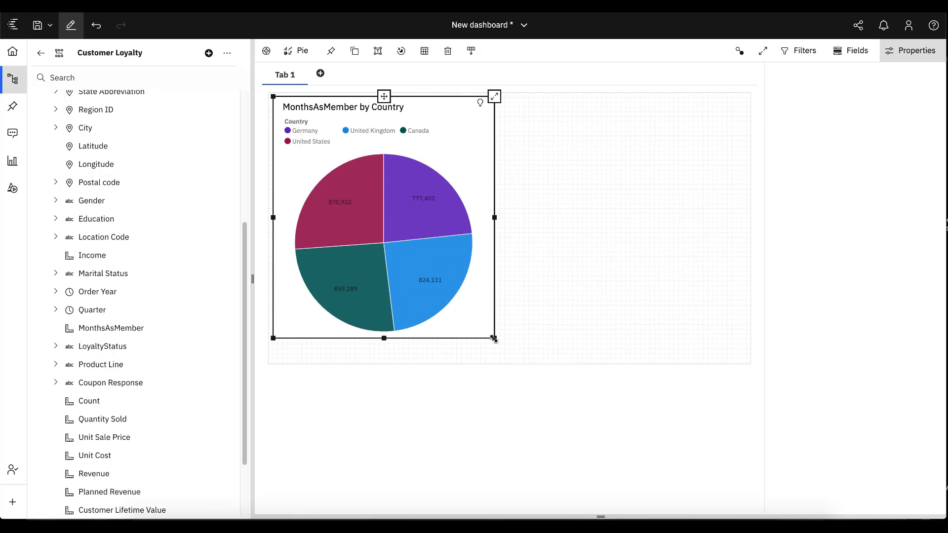
- Place a widened bar chart next to the pie with Quantity Sold as its length
left_click(12, 161)
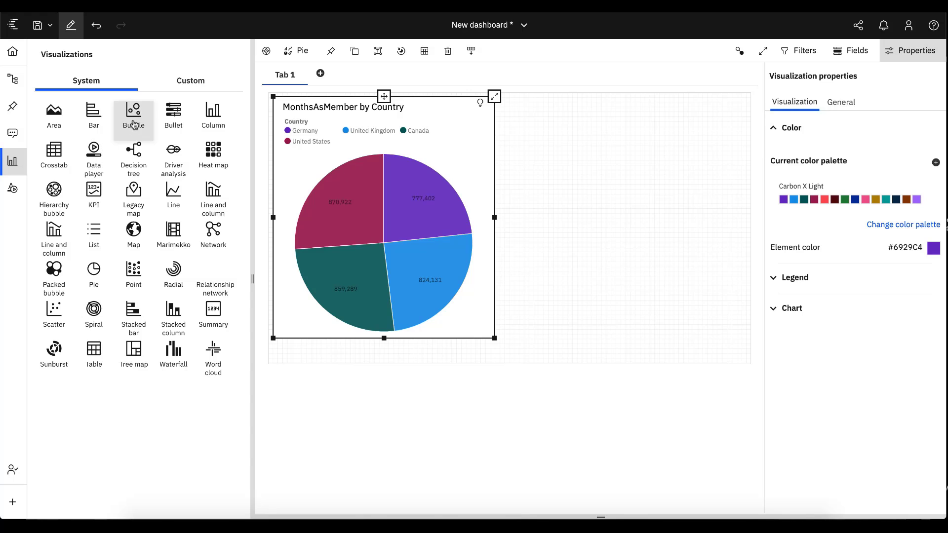
left_click_drag(94, 116, 505, 93)
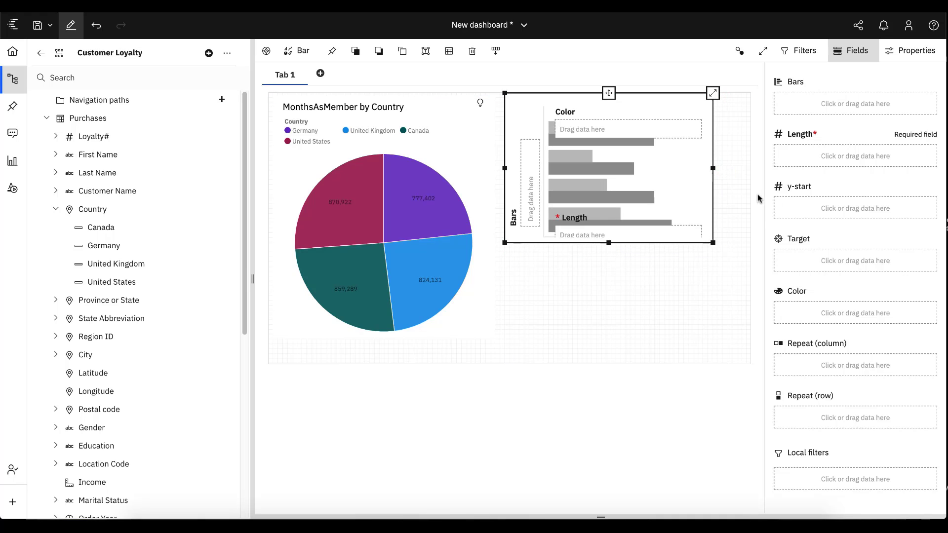
left_click_drag(713, 169, 751, 169)
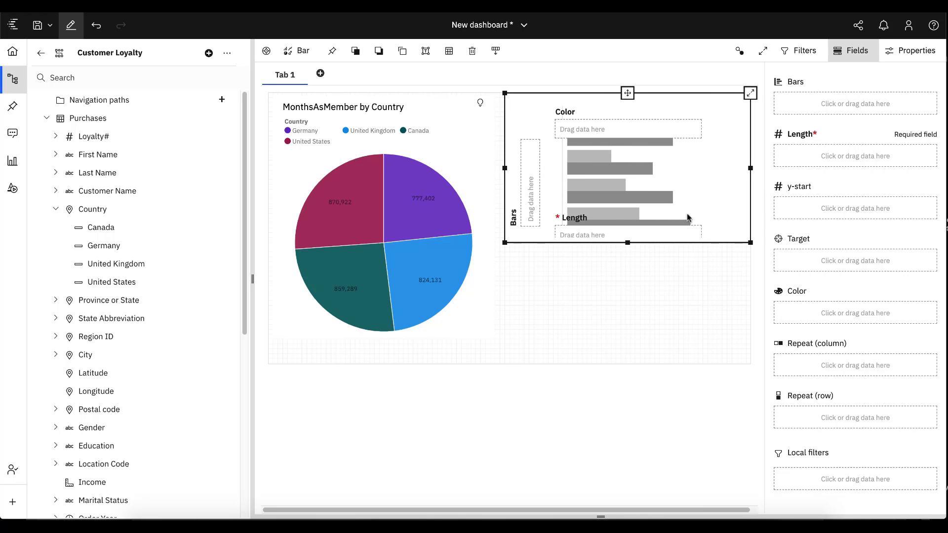
scroll(148, 296, "down", 6)
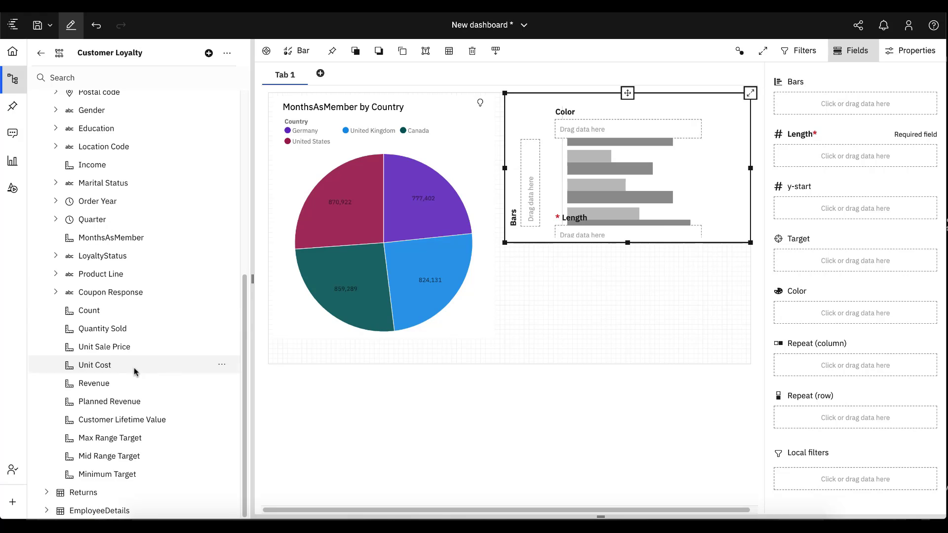
left_click(104, 330)
left_click(852, 156)
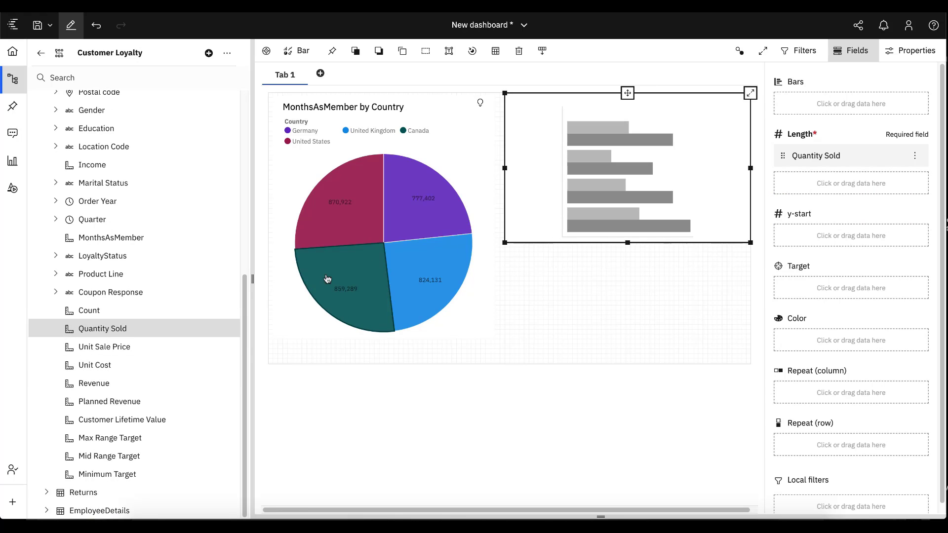
scroll(133, 250, "up", 5)
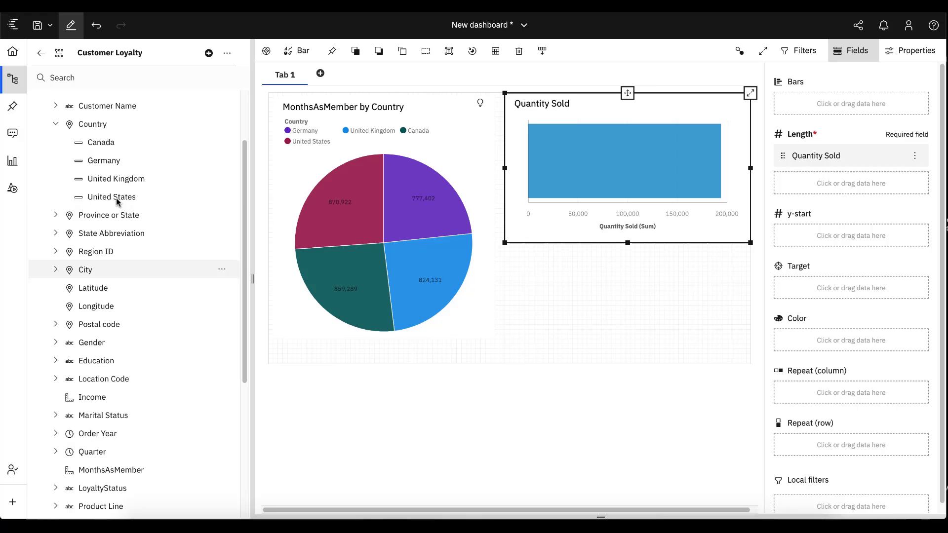
left_click_drag(91, 131, 148, 148)
- Recolour the bar chart with the custom Carbon X Light palette
left_click(908, 51)
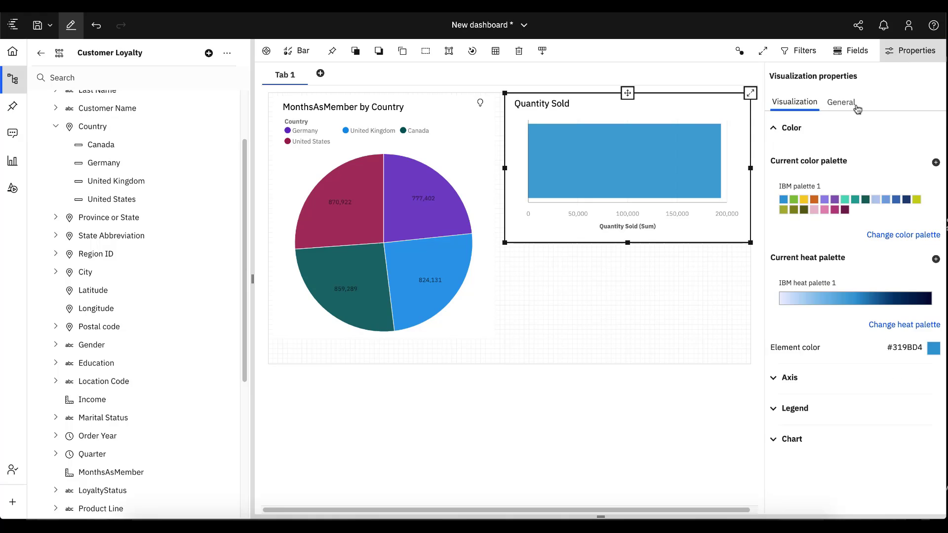
left_click(901, 235)
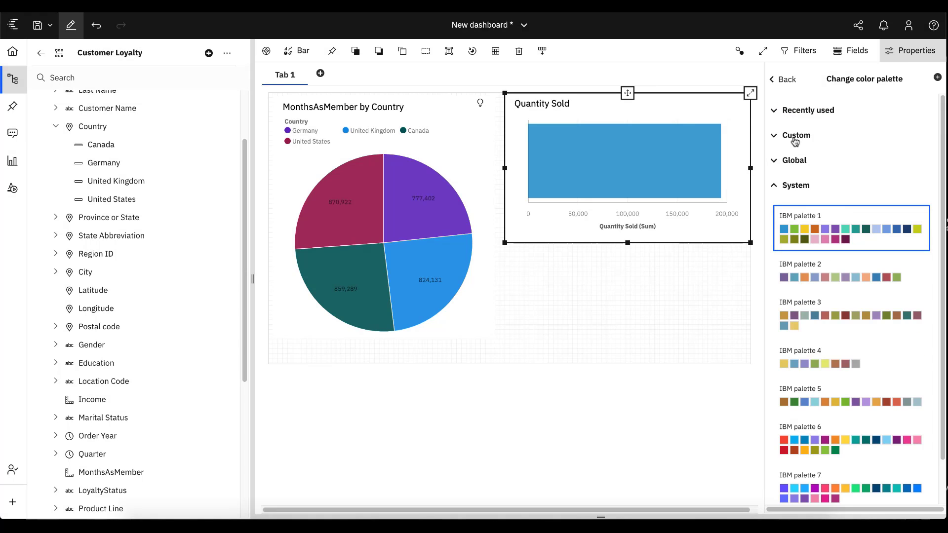
left_click(796, 137)
left_click(812, 172)
left_click(783, 80)
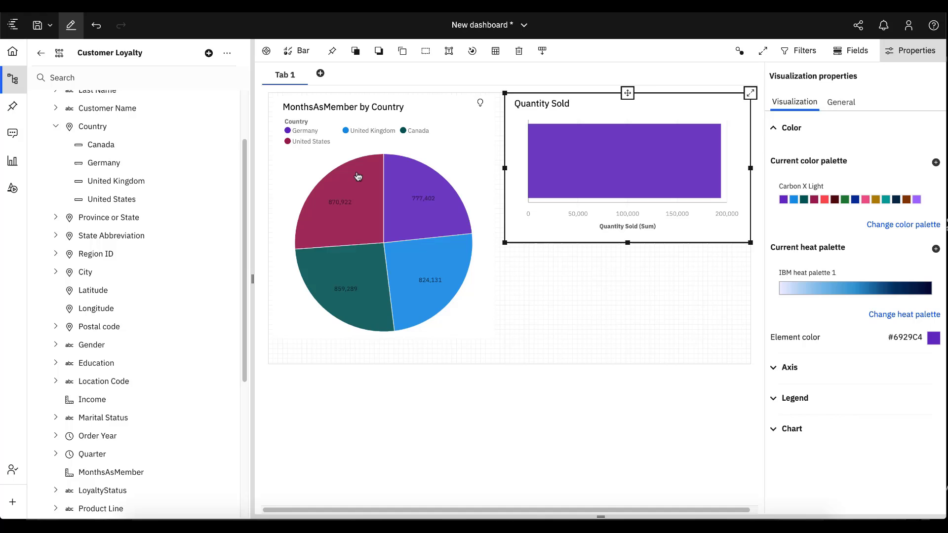
- Colour the Quantity Sold bars by Country and raise the chart's bottom edge slightly
left_click(853, 51)
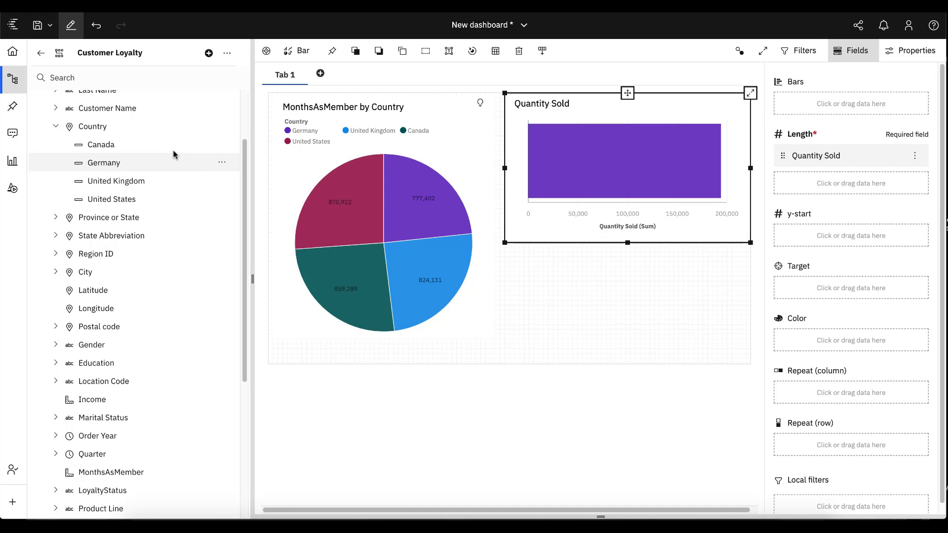
left_click_drag(92, 136, 833, 336)
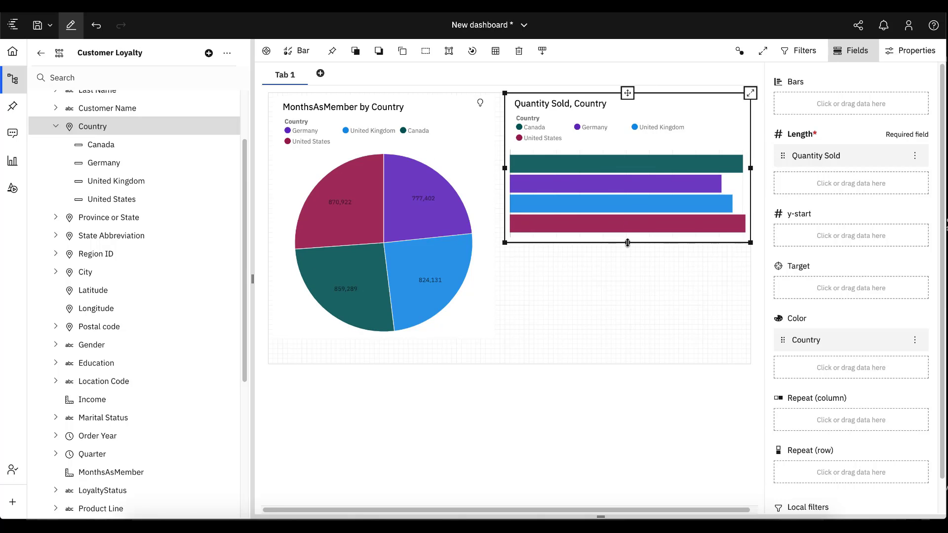
left_click_drag(628, 243, 628, 229)
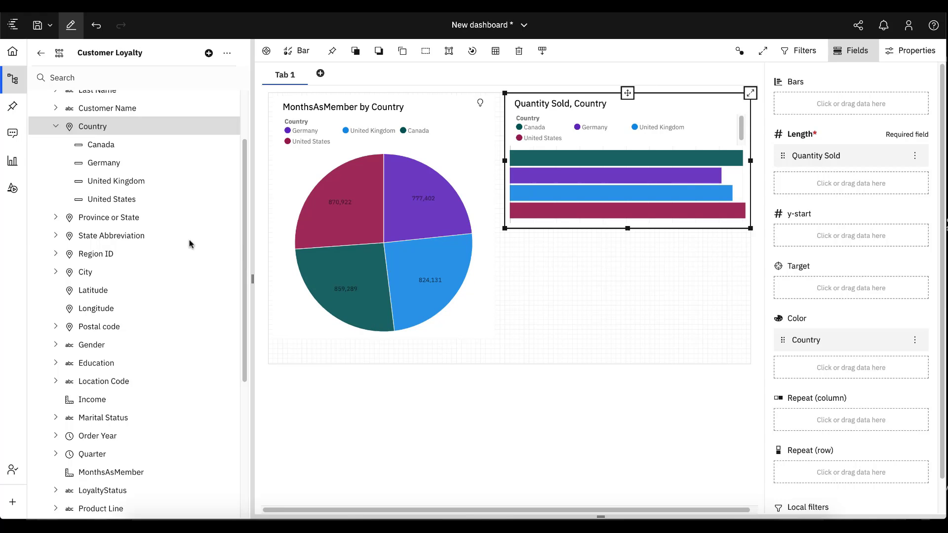
- Place a widened column chart below the Quantity Sold bar chart
left_click(12, 161)
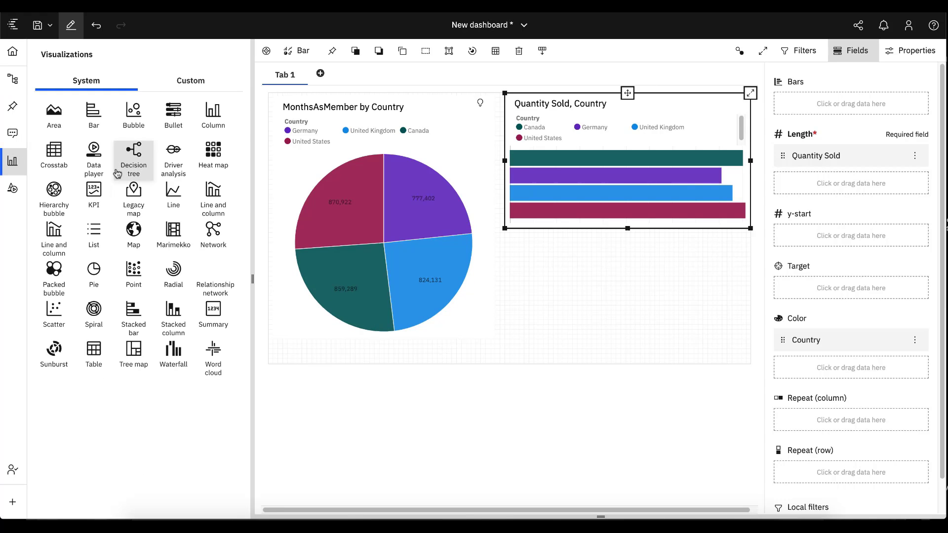
left_click_drag(216, 124, 517, 238)
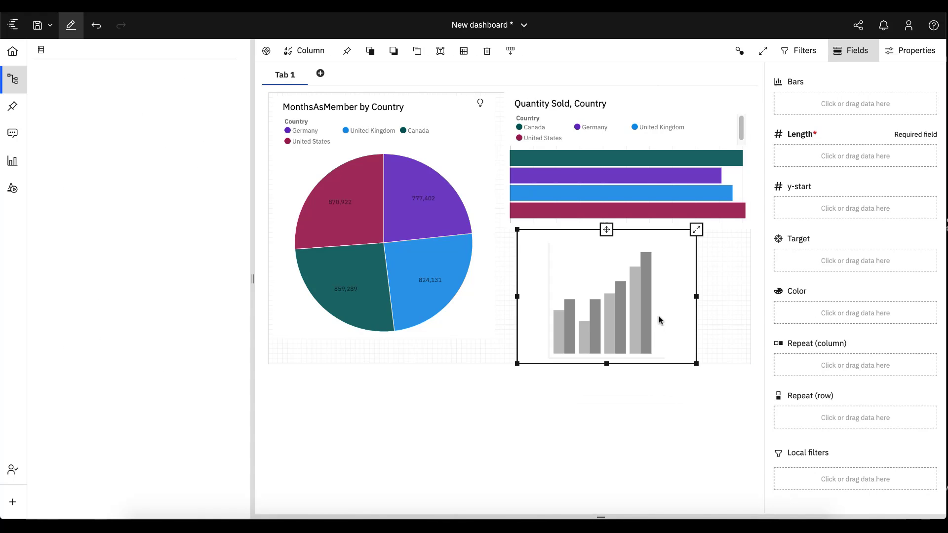
left_click_drag(696, 296, 742, 303)
- Give the new column chart the custom Carbon X Light palette
left_click(916, 50)
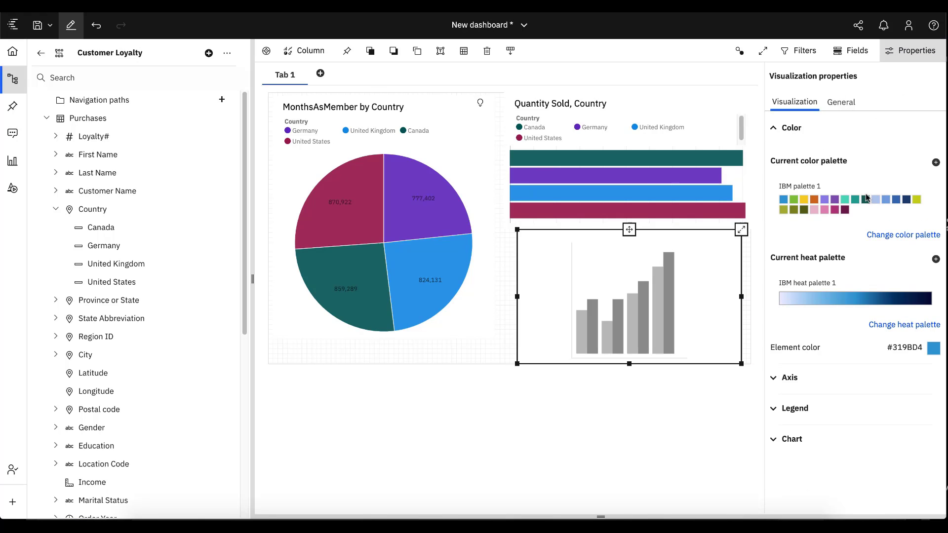
left_click(903, 236)
left_click(807, 135)
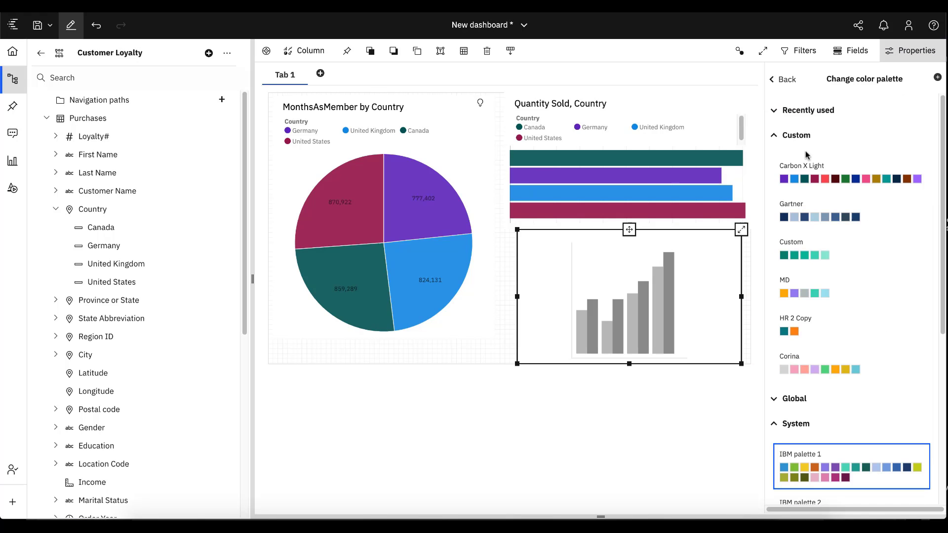
left_click(815, 169)
left_click(785, 80)
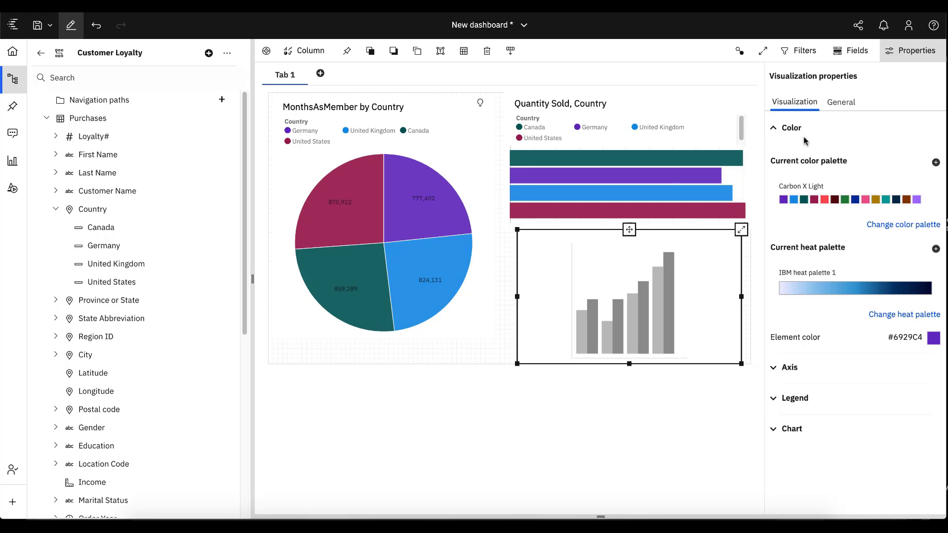
- Colour the columns by Education, use Quantity Sold as length, and enlarge the chart
left_click(56, 208)
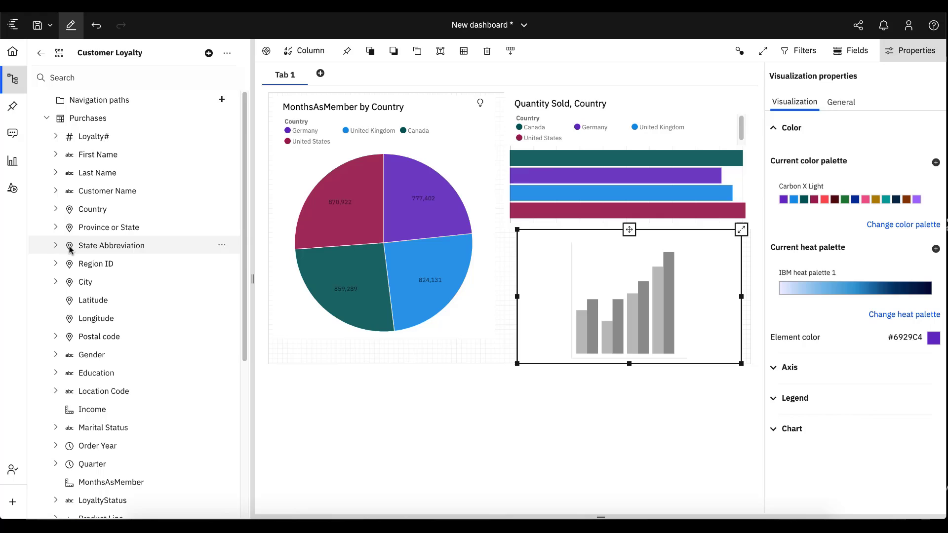
scroll(63, 276, "down", 2)
left_click(56, 309)
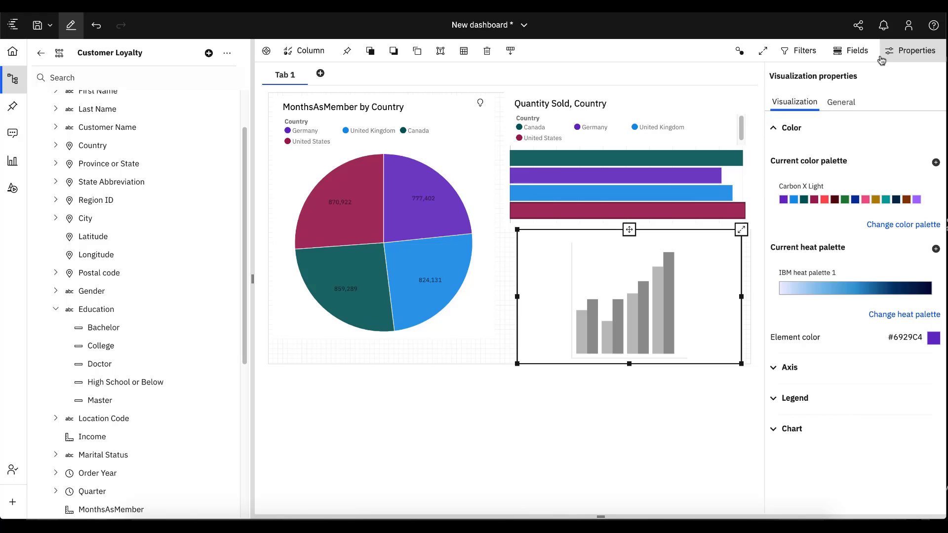
left_click(851, 51)
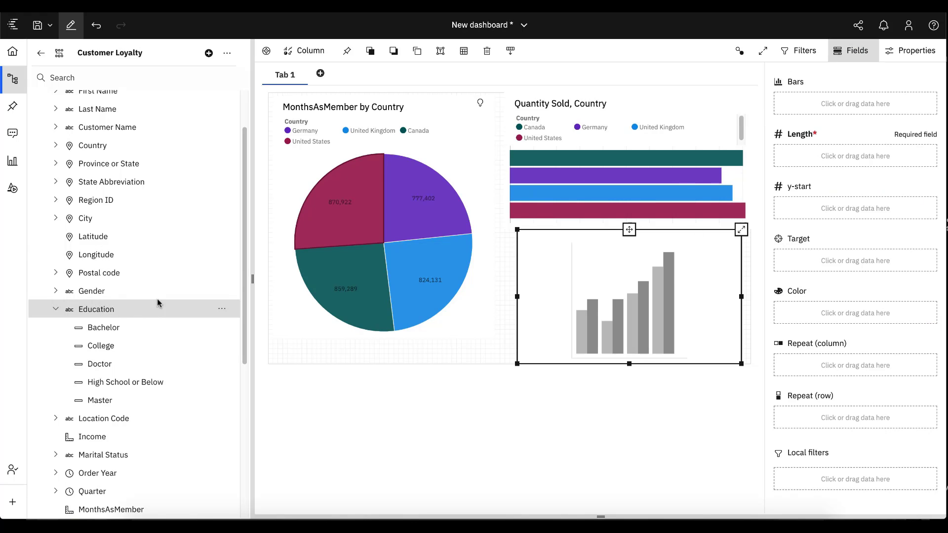
left_click_drag(158, 303, 847, 314)
scroll(150, 404, "down", 2)
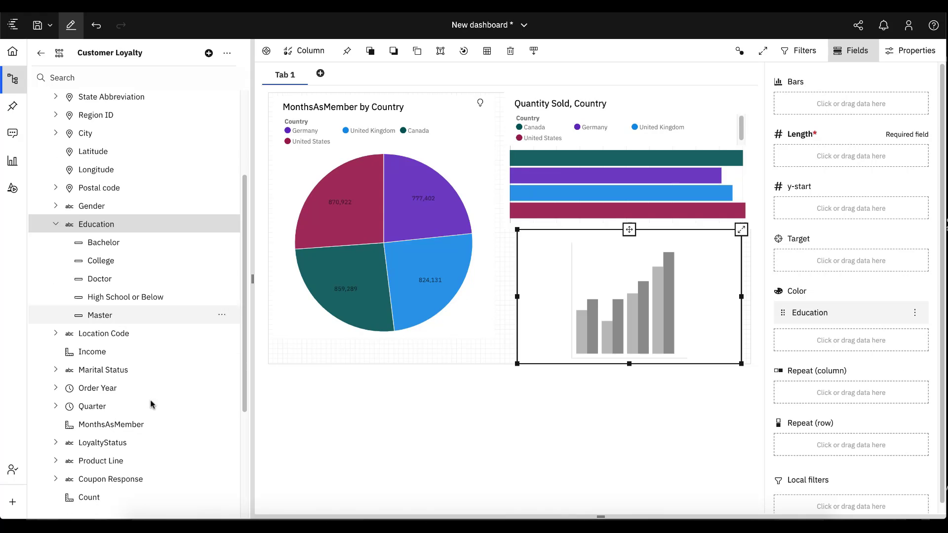
scroll(148, 424, "down", 5)
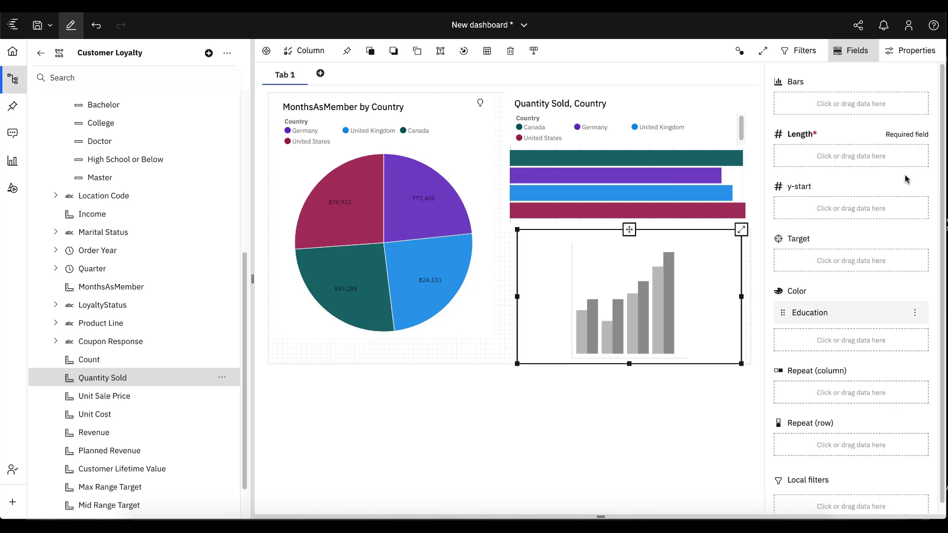
left_click_drag(907, 179, 837, 155)
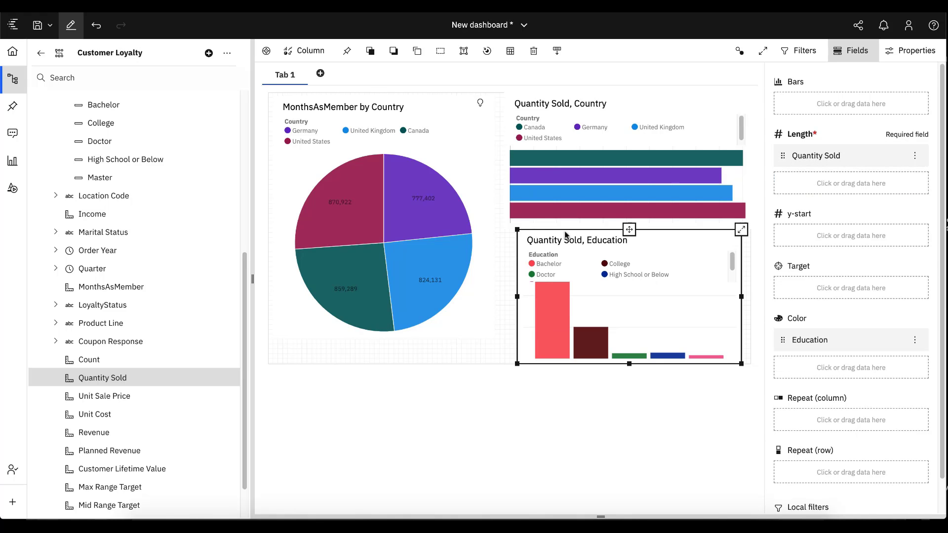
left_click_drag(518, 230, 475, 156)
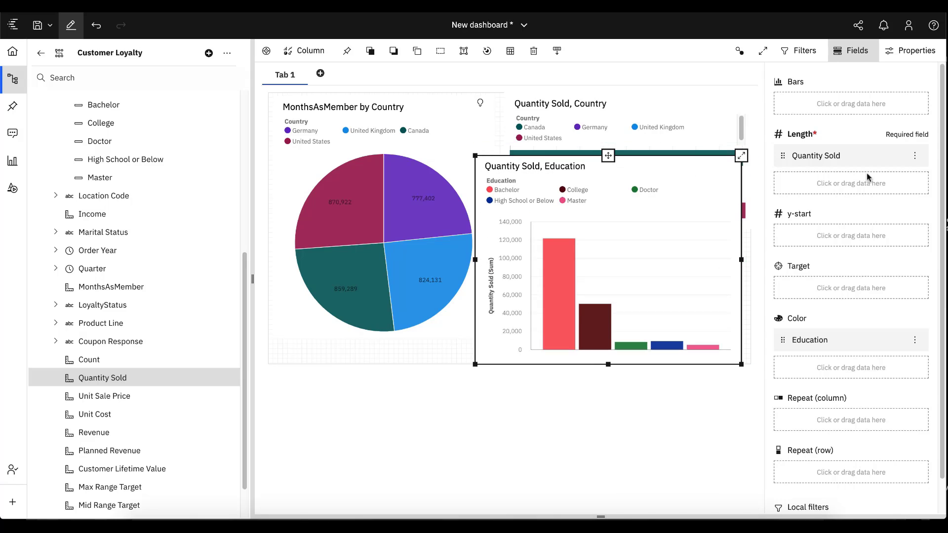
- Select the Bachelor column, then shrink the Education chart to sit beneath the bar chart
left_click(907, 52)
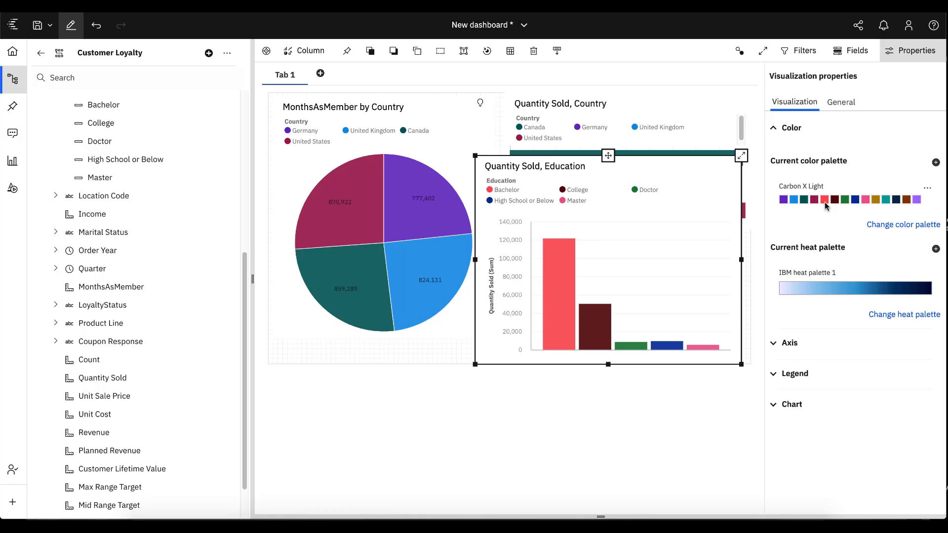
left_click(563, 292)
mouse_move(857, 204)
mouse_move(905, 196)
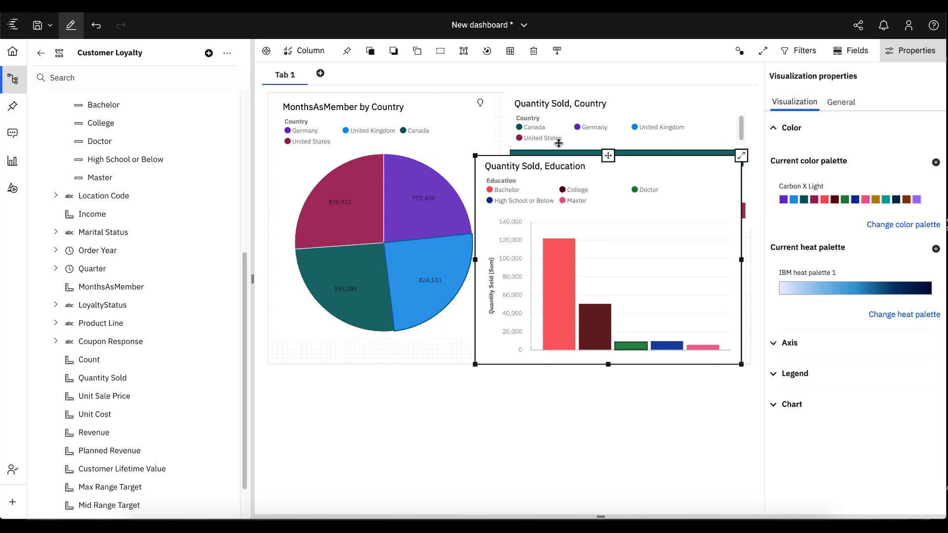
left_click_drag(475, 156, 507, 217)
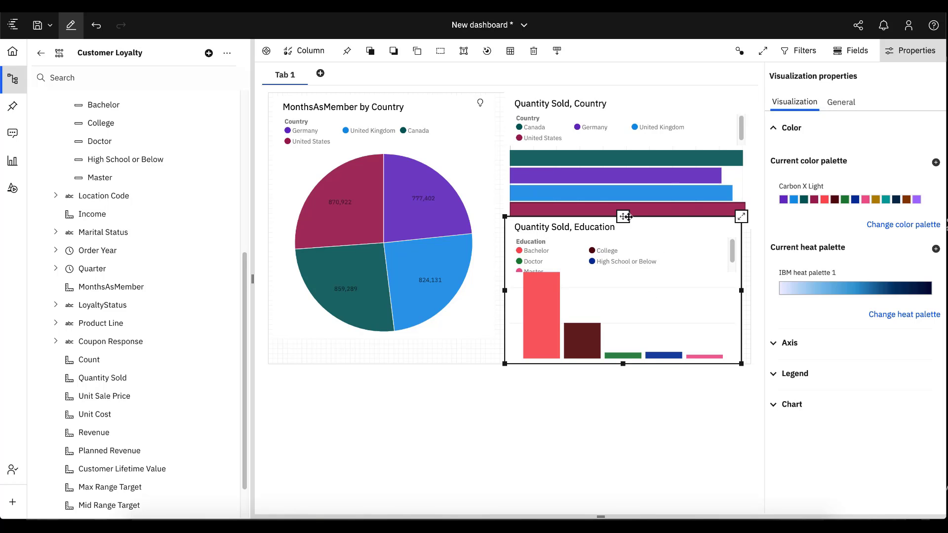
- Delete the Quantity Sold, Education chart and review the Advanced dashboard settings like Color consistency
key("Delete")
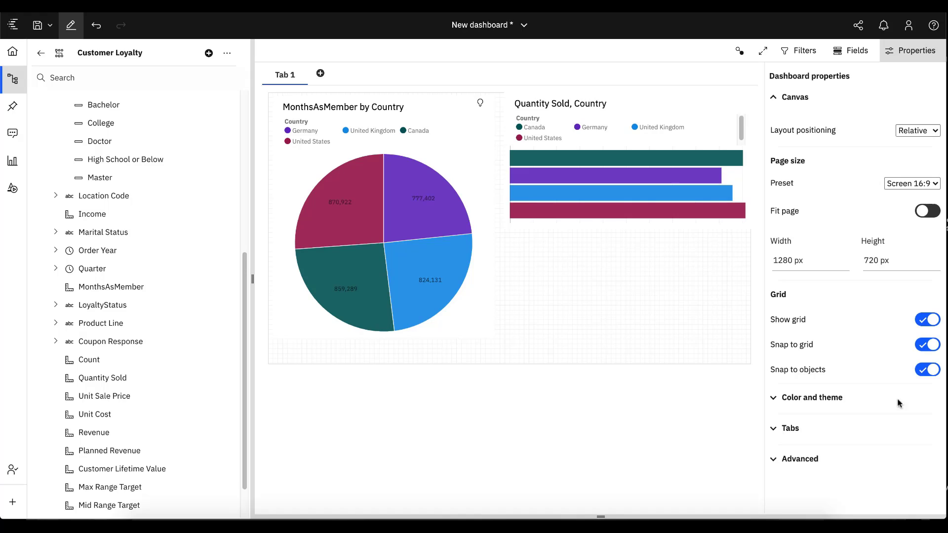
left_click(821, 457)
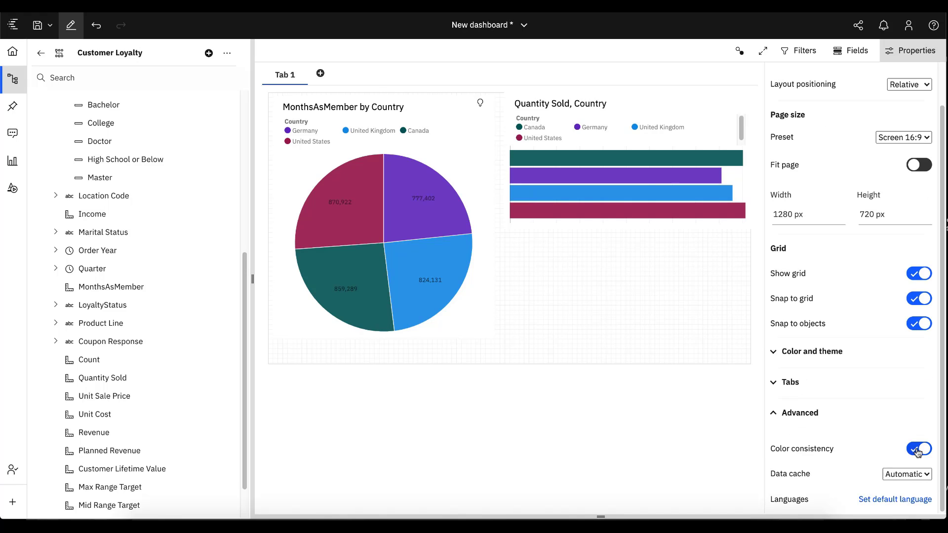
left_click(929, 58)
left_click(13, 162)
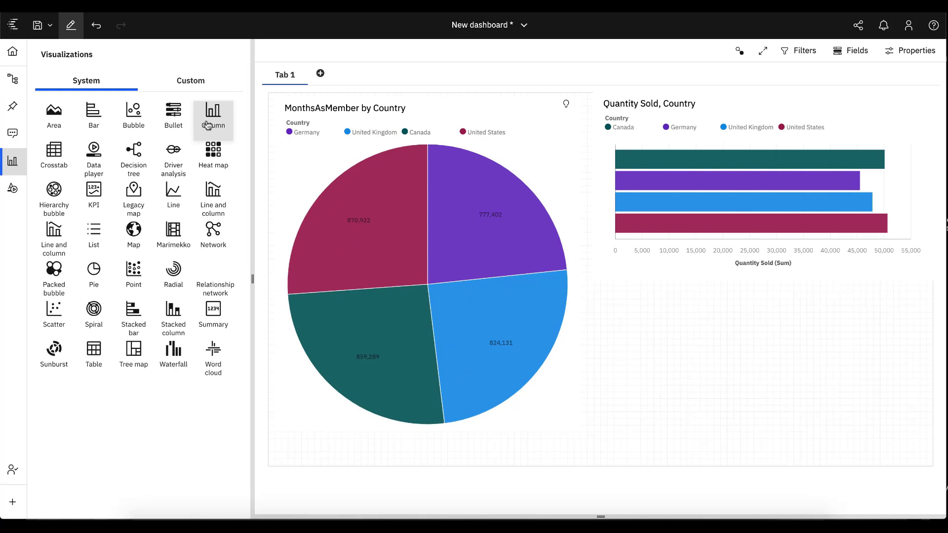
- Add a widened column chart below the bar chart using the Carbon X Light palette
left_click_drag(208, 125, 600, 397)
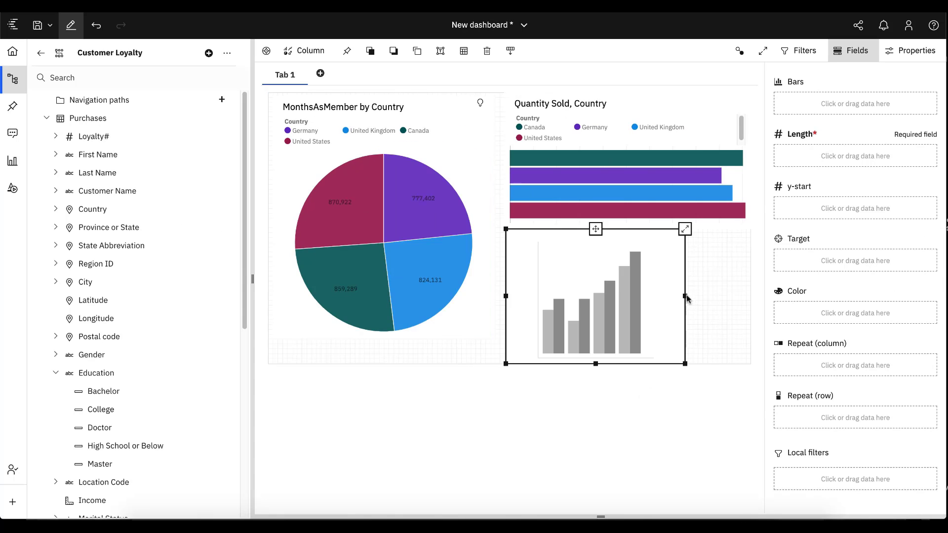
left_click_drag(685, 296, 750, 296)
left_click(917, 50)
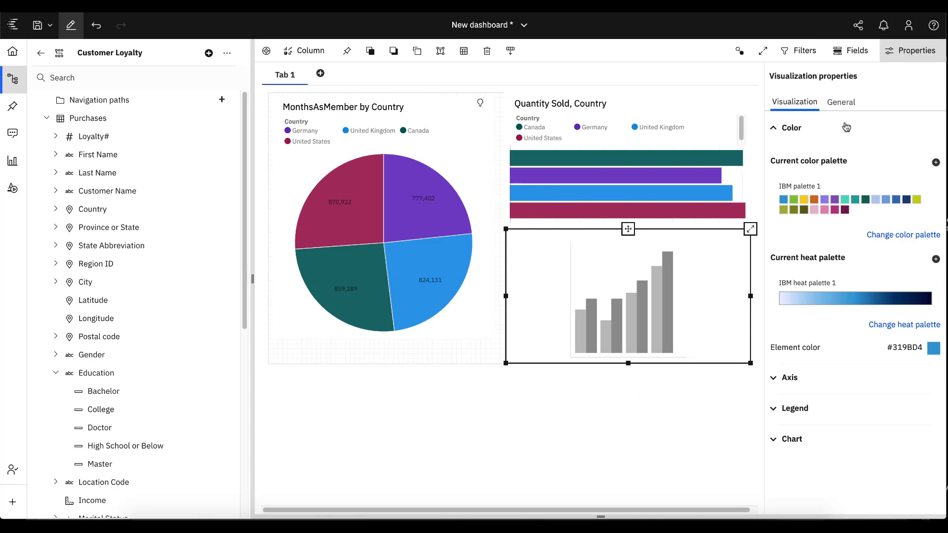
left_click(899, 237)
left_click(796, 138)
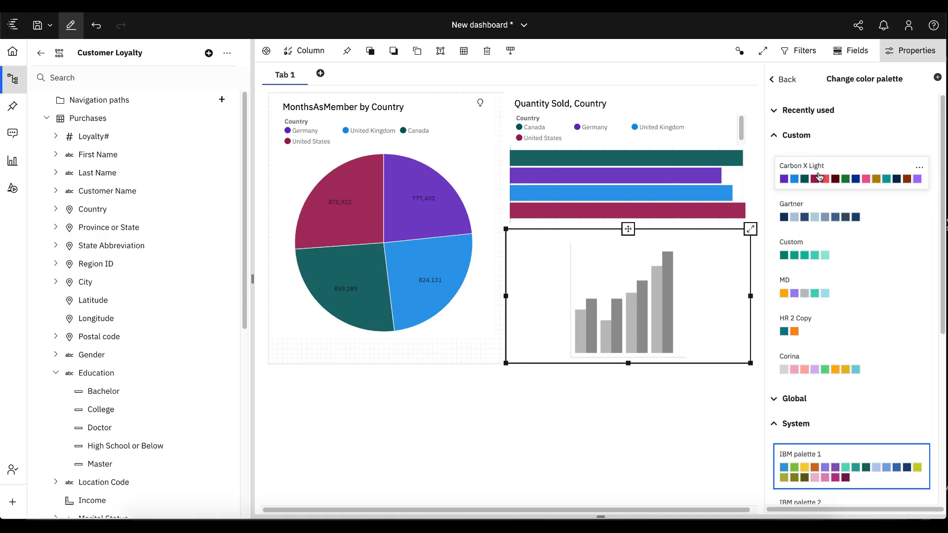
left_click(820, 177)
left_click(786, 80)
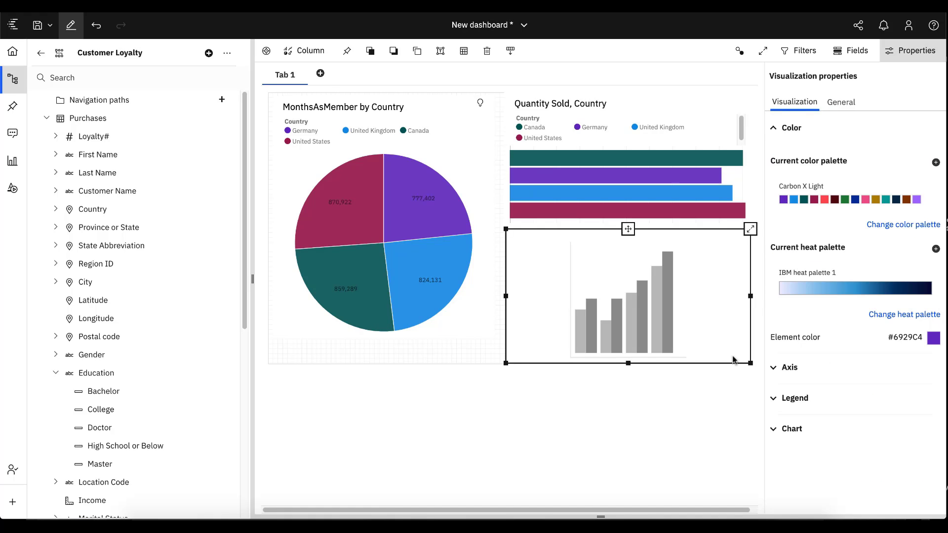
- Set Quantity Sold as the column length and colour the columns by Education
left_click(850, 51)
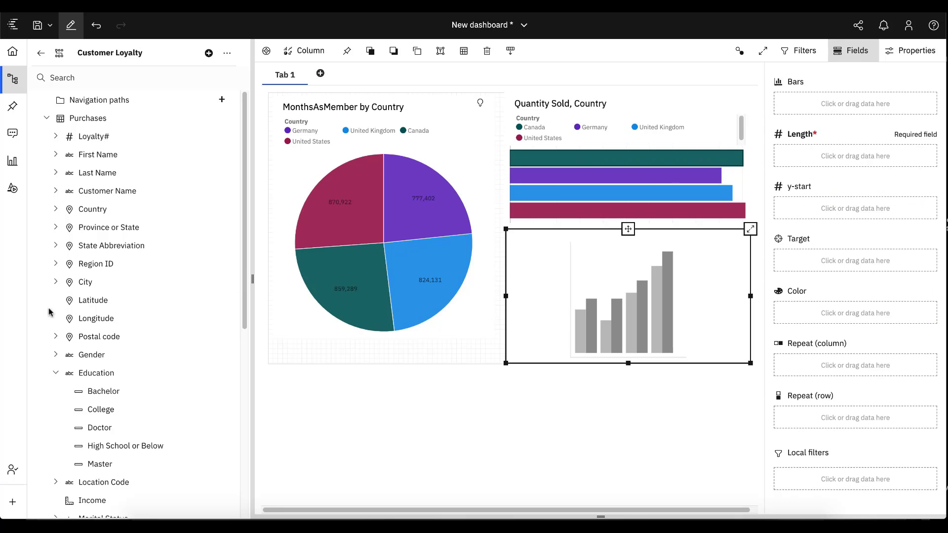
scroll(49, 312, "down", 3)
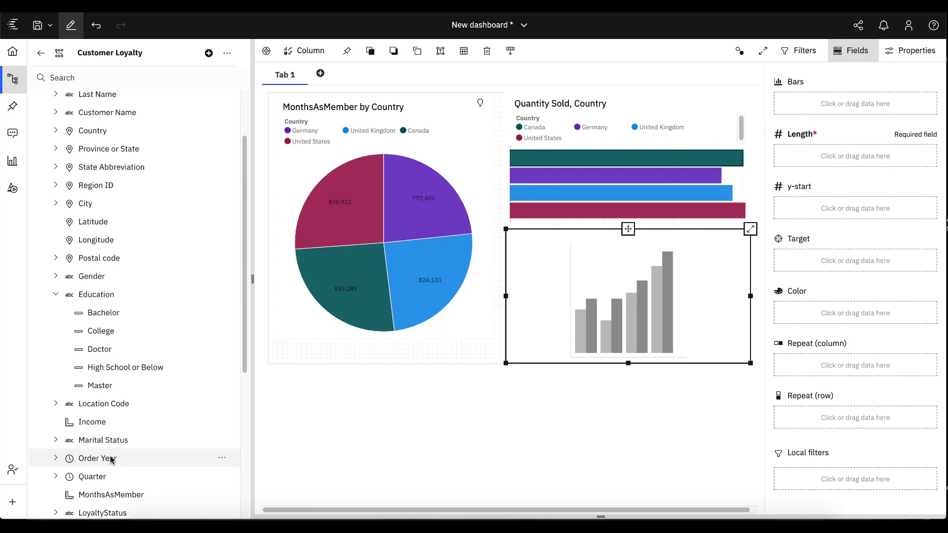
scroll(111, 459, "down", 4)
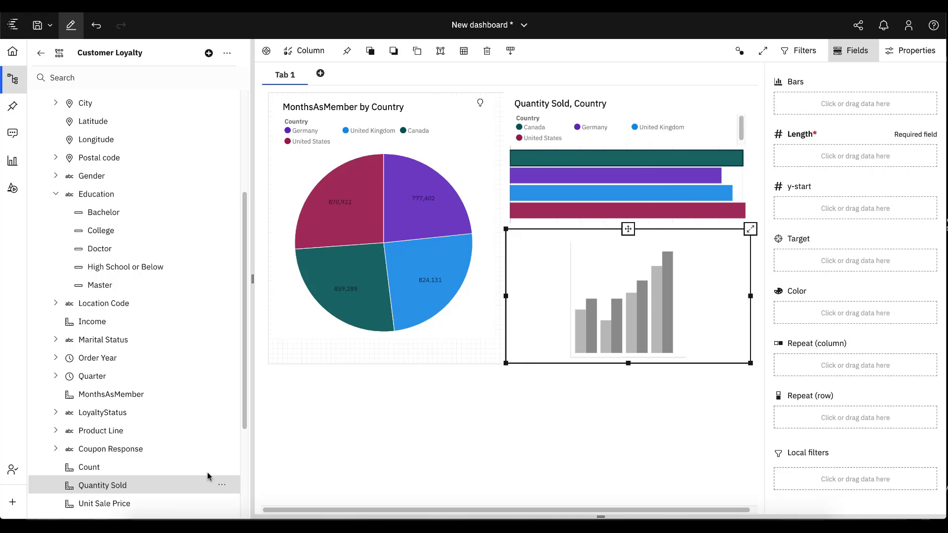
left_click_drag(208, 475, 824, 158)
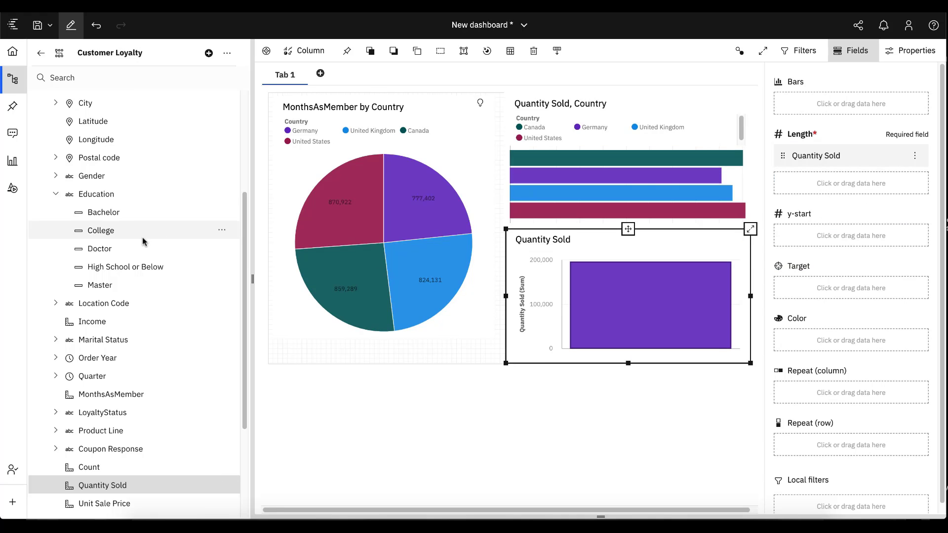
left_click(98, 196)
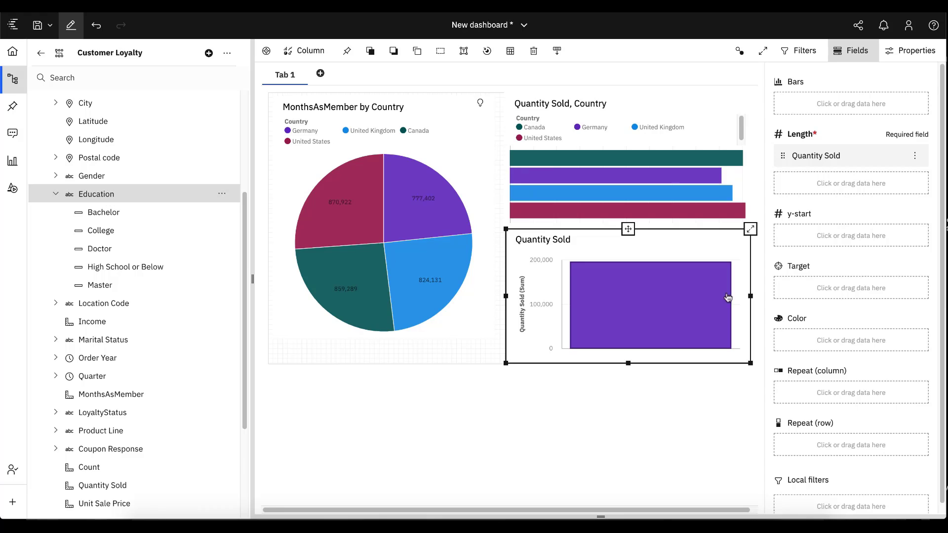
left_click_drag(727, 296, 857, 331)
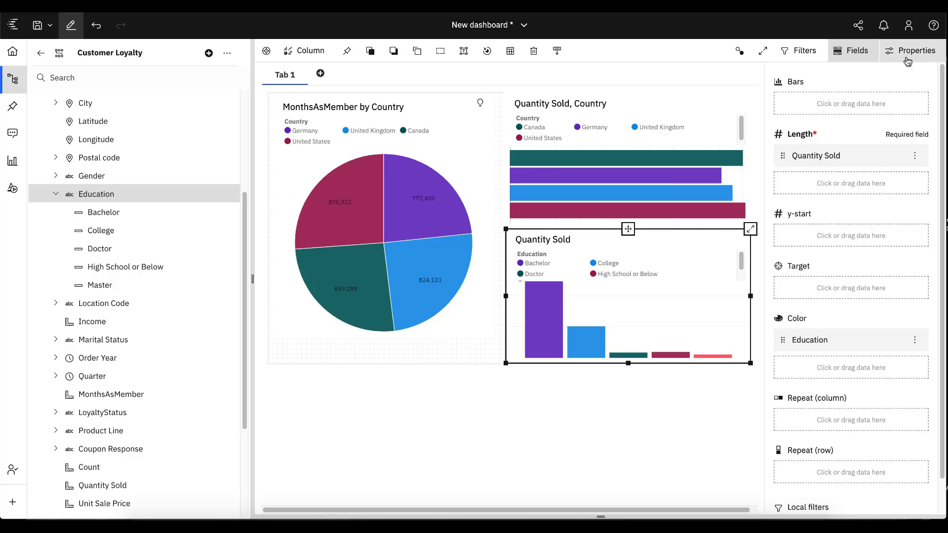
- Show the Education chart's visualization properties and compare its Carbon X Light colours with the bars and pie
left_click(908, 60)
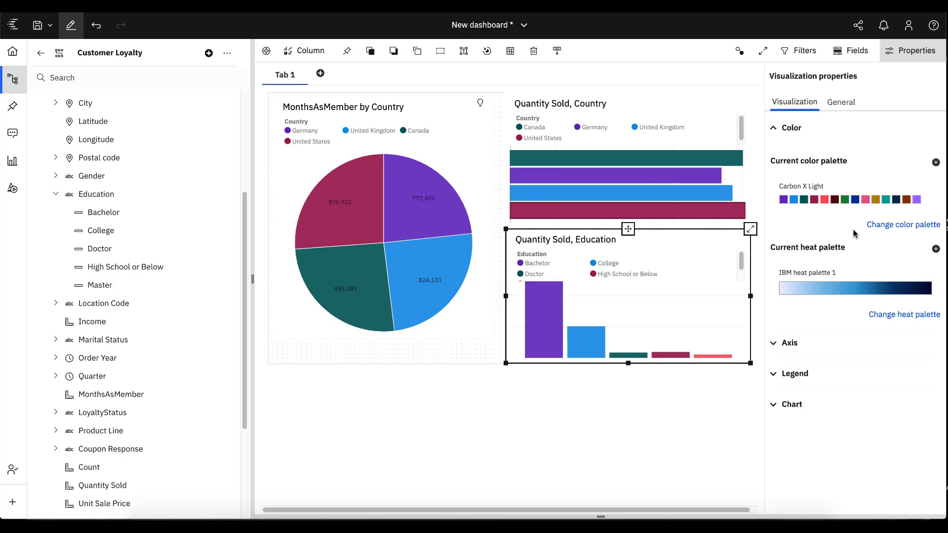
mouse_move(562, 218)
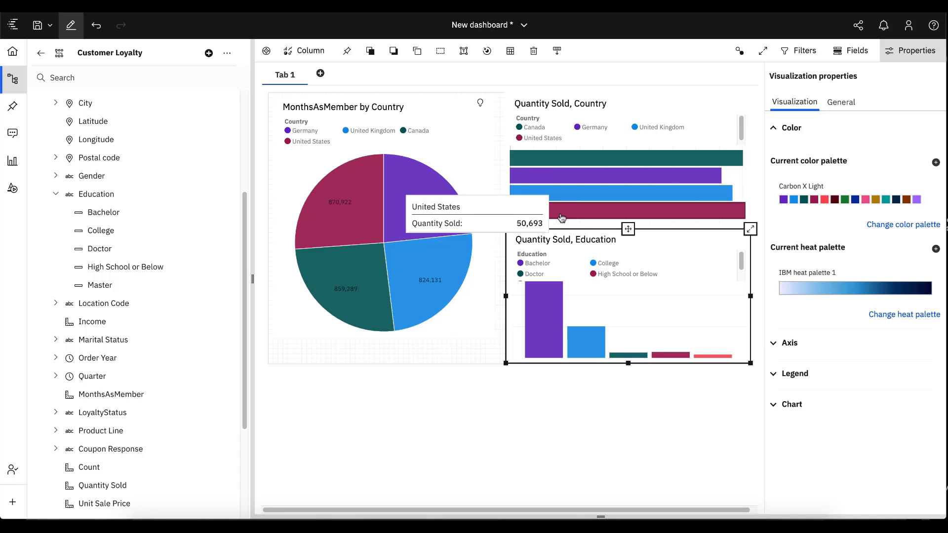
mouse_move(419, 170)
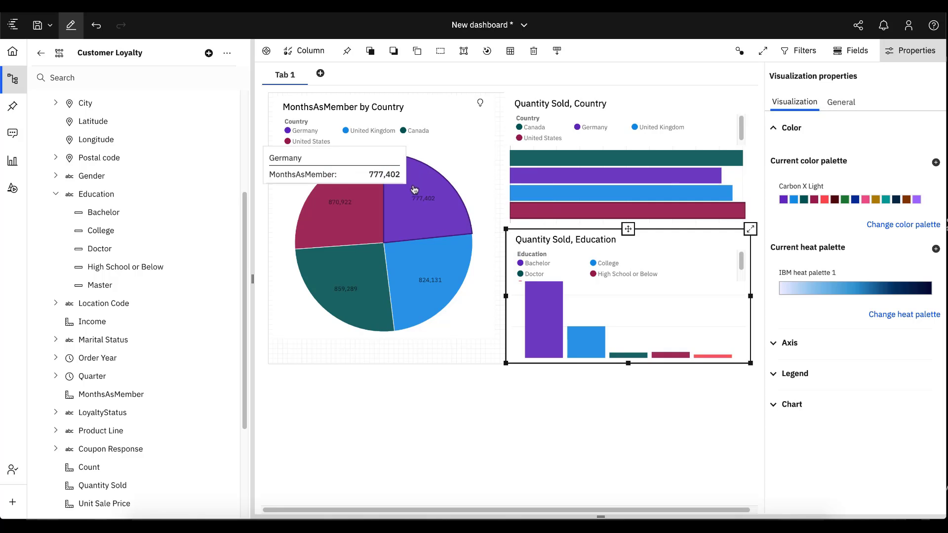